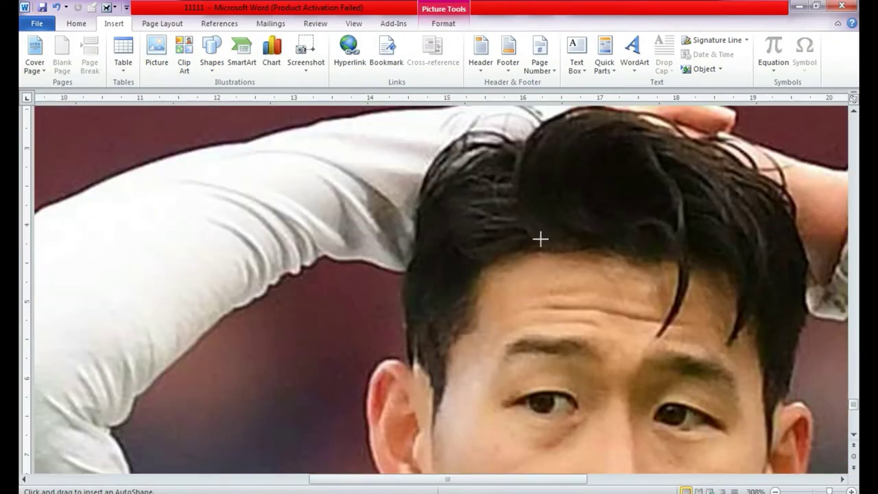
Step: Outline the left side of the hair from the hairline up over the top of the head
left_click_drag(521, 253, 457, 333)
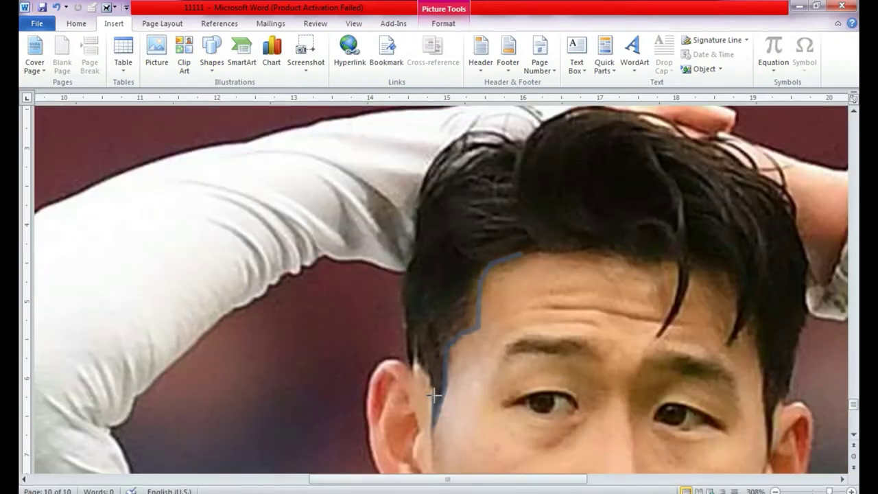
left_click_drag(408, 352, 447, 148)
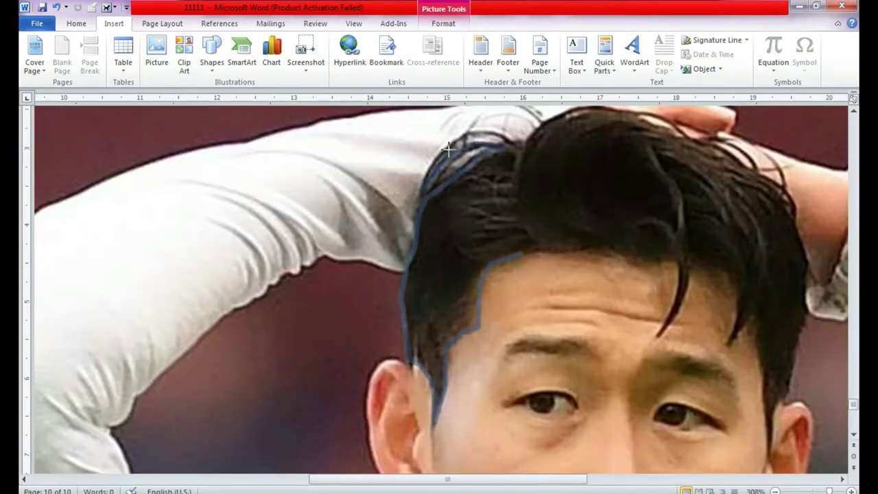
left_click_drag(489, 128, 452, 139)
mouse_move(510, 140)
left_mouse_down()
mouse_move(522, 252)
mouse_move(717, 247)
mouse_move(757, 353)
left_mouse_up()
left_click(196, 53)
Step: Trace a first outline up the right side of the hair, then undo it
mouse_move(770, 452)
left_mouse_down()
mouse_move(691, 137)
mouse_move(796, 210)
left_mouse_up()
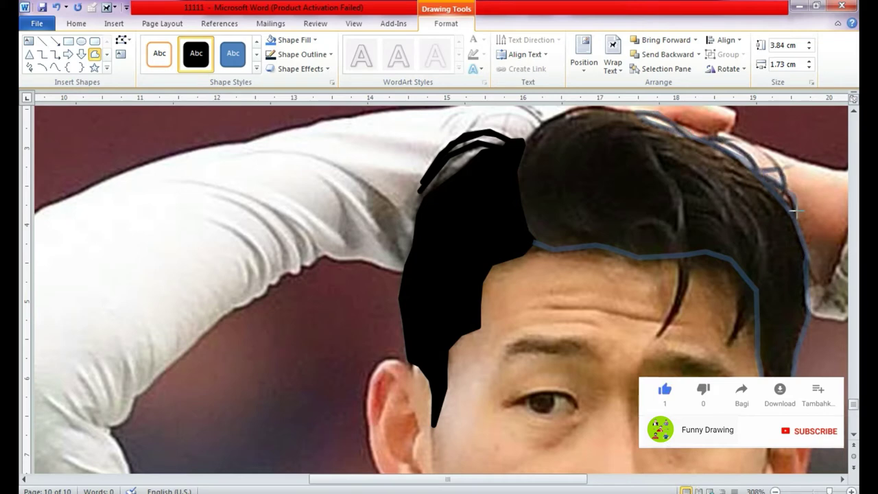
double_click(739, 158)
key("ctrl+z")
Step: Trace the right hair and fringe as a black-filled shape with a black outline
mouse_move(542, 245)
left_mouse_down()
mouse_move(686, 262)
mouse_move(683, 269)
left_mouse_up()
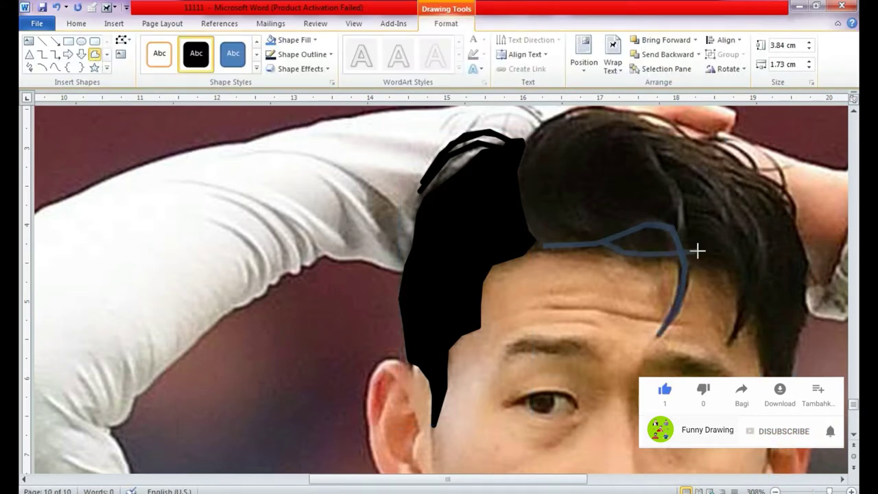
mouse_move(610, 238)
left_mouse_down()
mouse_move(747, 276)
mouse_move(768, 449)
left_mouse_up()
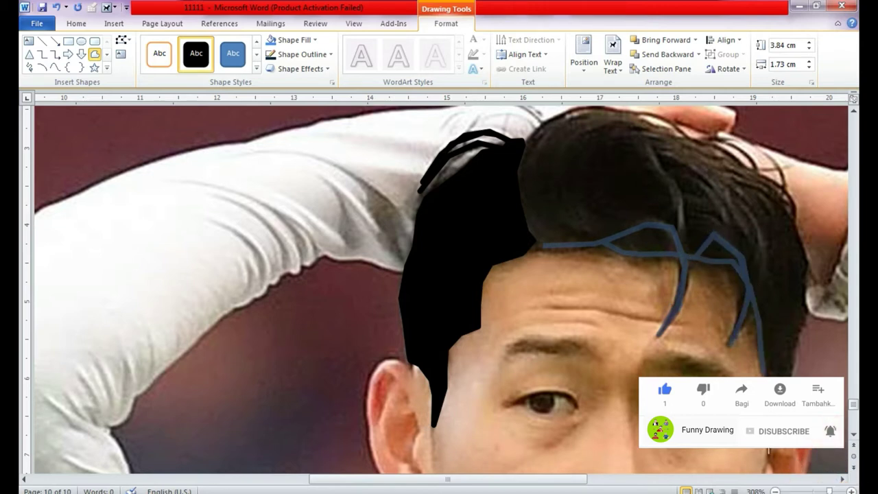
mouse_move(797, 337)
left_mouse_down()
mouse_move(792, 219)
mouse_move(775, 164)
mouse_move(733, 141)
mouse_move(627, 108)
mouse_move(525, 141)
mouse_move(530, 235)
left_mouse_up()
left_click(529, 235)
left_click(302, 54)
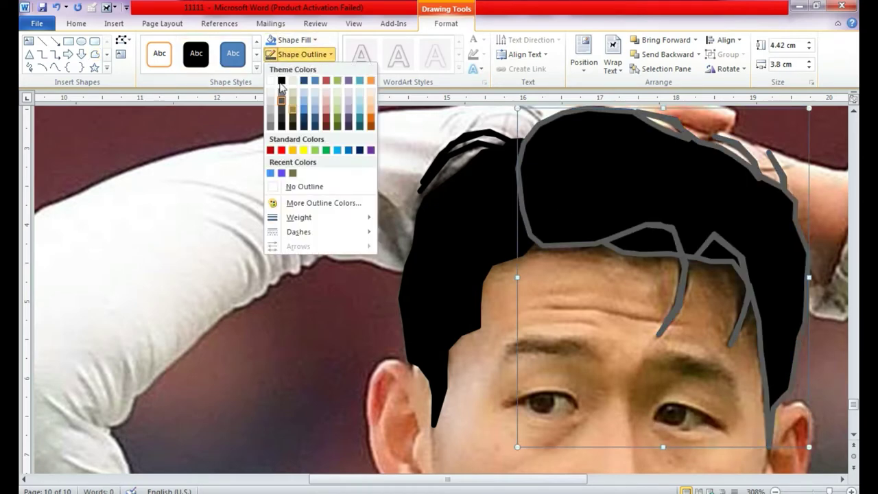
left_click(288, 78)
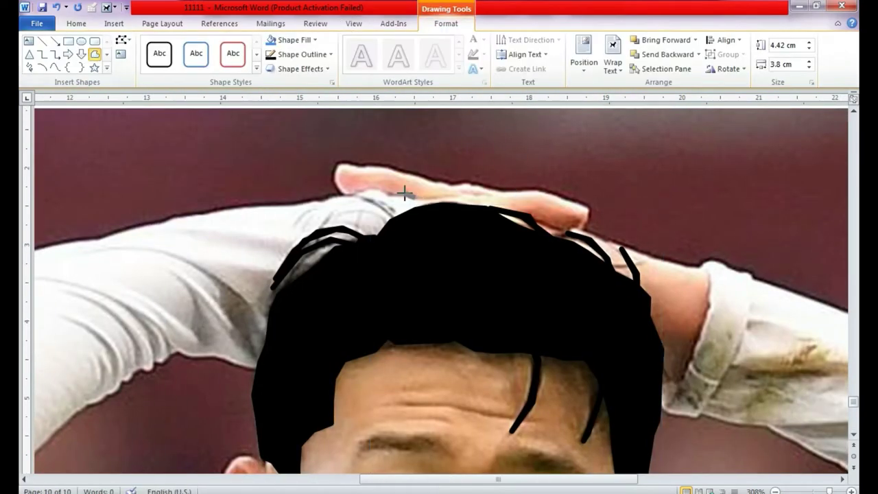
Step: Trace the fingertips and forearm over the head and give the shape a new colour style
left_click_drag(333, 178, 407, 172)
left_click_drag(471, 180, 557, 194)
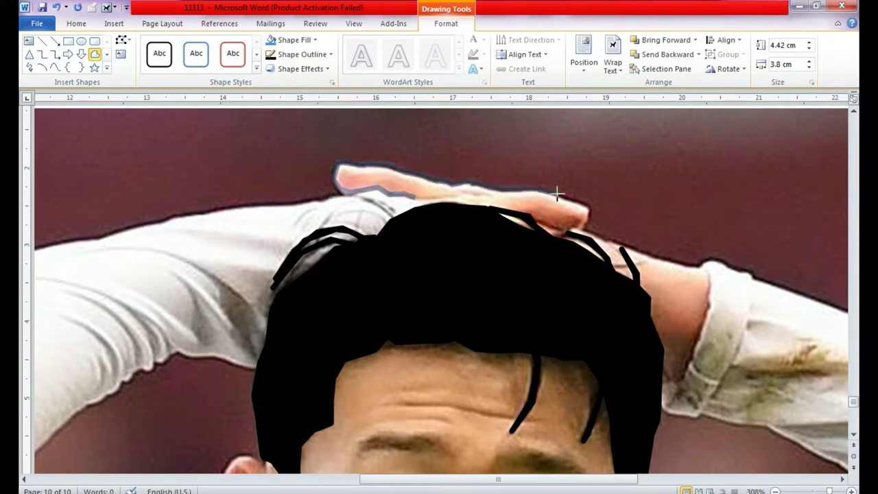
mouse_move(568, 227)
left_mouse_down()
mouse_move(686, 264)
mouse_move(684, 370)
left_mouse_up()
left_click_drag(650, 314, 334, 180)
left_click(256, 69)
left_click(395, 154)
left_click(505, 200)
left_click(322, 236)
Step: Add pink freeform shapes over the upper finger and the next finger
left_click(95, 53)
mouse_move(336, 162)
left_mouse_down()
mouse_move(507, 196)
mouse_move(397, 195)
mouse_move(334, 179)
left_mouse_up()
left_click(256, 68)
left_click(236, 167)
left_click(95, 53)
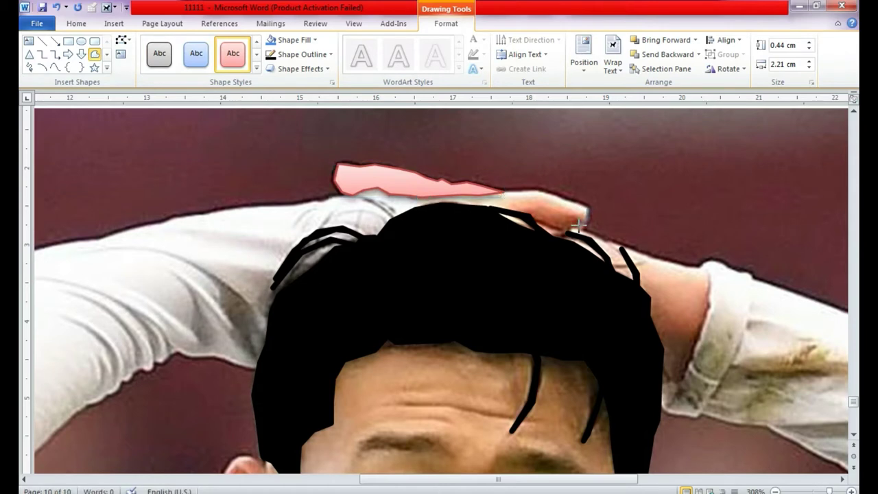
left_click_drag(504, 209, 420, 200)
mouse_move(473, 194)
left_mouse_down()
mouse_move(571, 197)
mouse_move(420, 199)
left_mouse_up()
left_click(256, 69)
left_click(231, 167)
Step: Trace a third pink finger shape and set its wrapping to Behind Text
left_click(94, 53)
mouse_move(535, 222)
left_mouse_down()
mouse_move(500, 207)
mouse_move(713, 277)
left_mouse_up()
left_click(256, 69)
left_click(231, 167)
left_click(613, 61)
left_click(634, 167)
Step: Trace a pink shape along the arm, then undo it
left_click(95, 53)
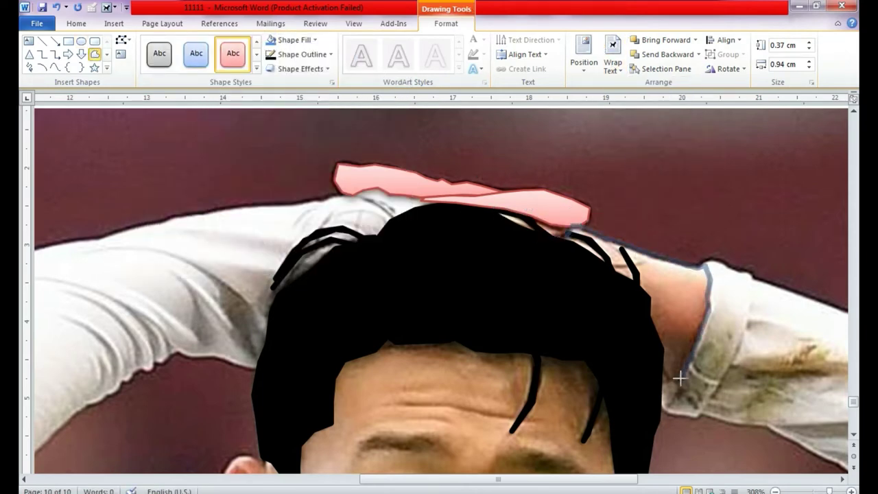
left_click_drag(713, 278, 566, 227)
left_click(256, 69)
left_click(231, 167)
key("ctrl+z")
key("ctrl+z")
Step: Trace the sleeve cuff and give it a white fill with a tan outline
left_click_drag(701, 261, 705, 321)
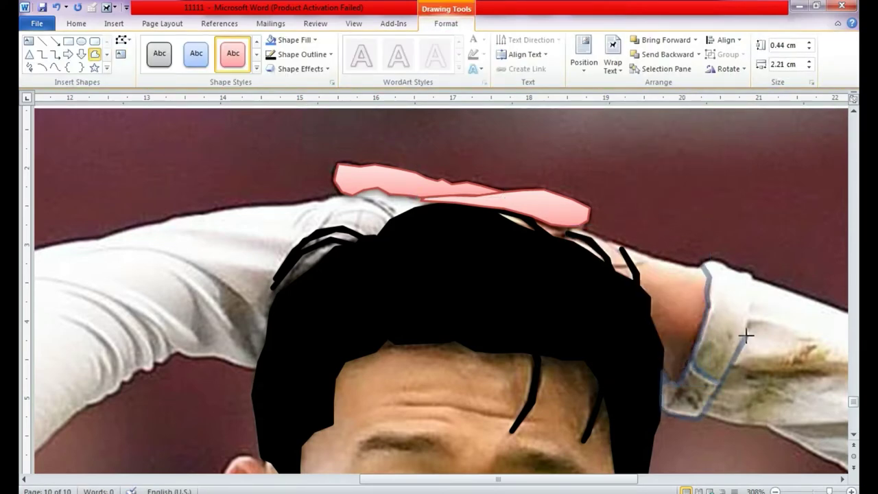
left_click_drag(684, 367, 704, 261)
left_click(314, 40)
left_click(272, 62)
left_click(331, 54)
left_click(282, 96)
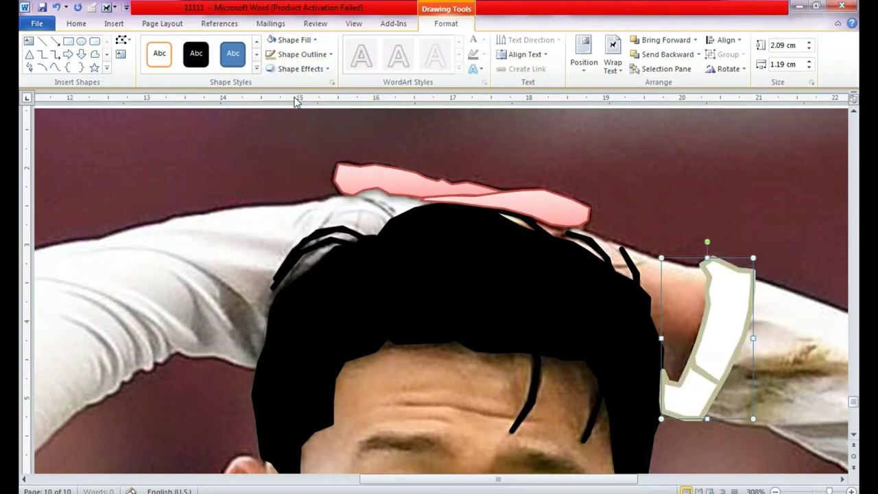
left_click(559, 323)
scroll(559, 324, "down", 10, "ctrl")
scroll(559, 323, "down", 5)
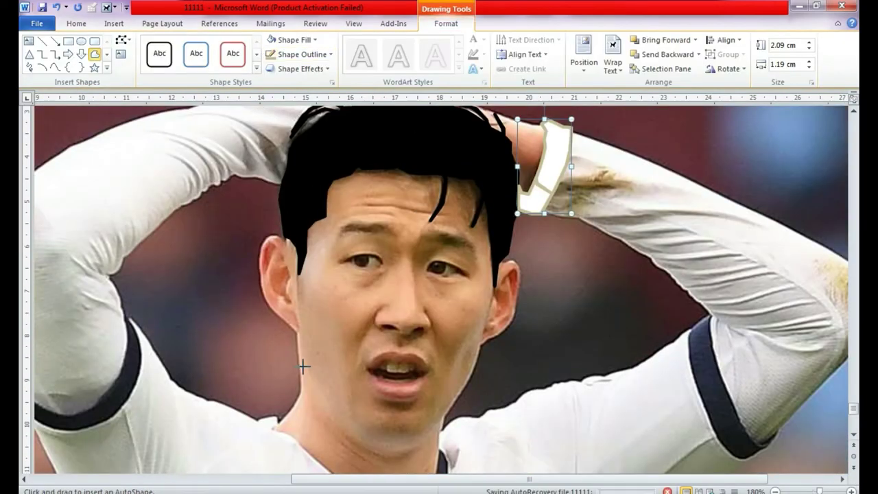
Step: Trace the face as a pink shape, move it to the photo's upper left, and outline the eyes
left_click_drag(306, 367, 355, 442)
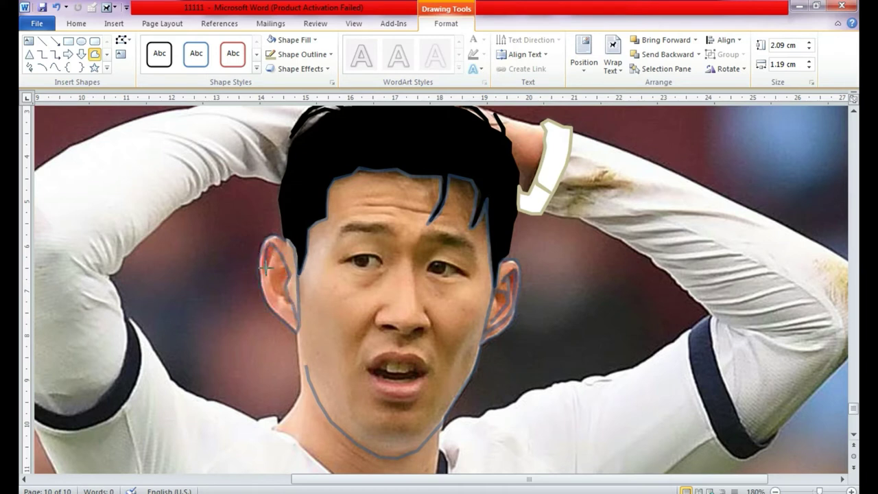
left_click(305, 369)
left_click(233, 53)
left_click_drag(388, 261, 126, 182)
left_click(94, 53)
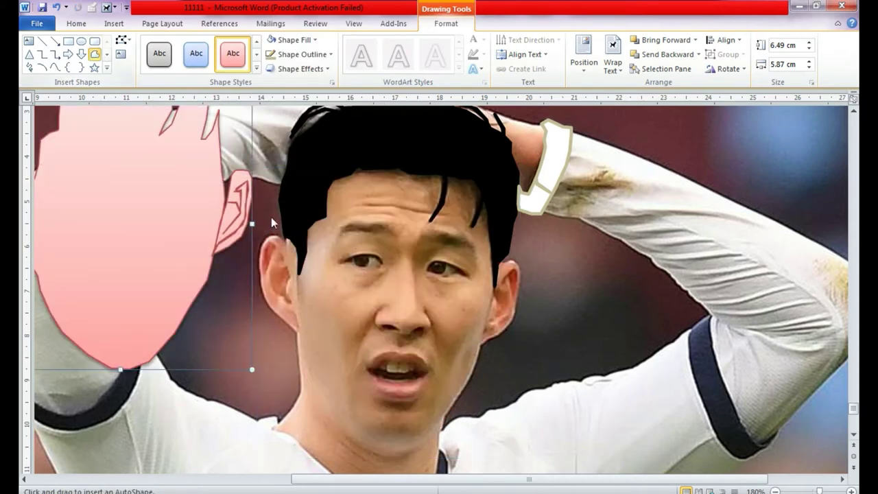
left_click(382, 261)
Step: Make both eyes white with black outlines and draw black pupils in them
left_click(471, 273)
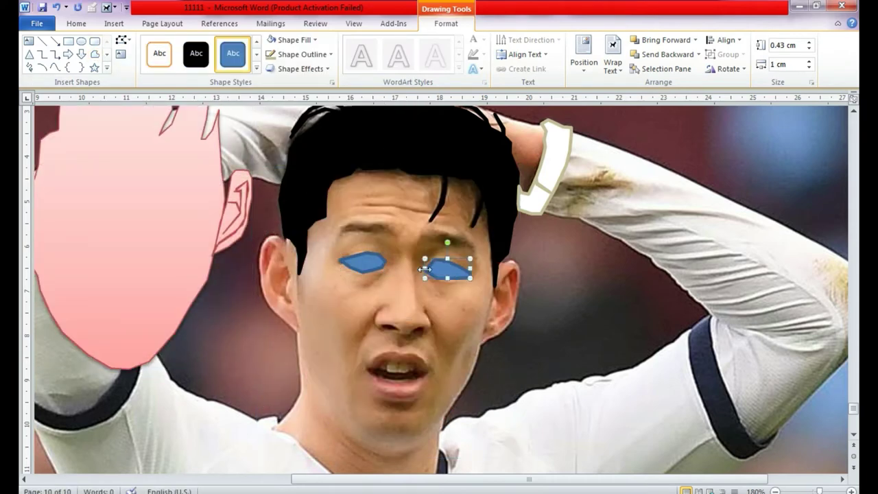
left_click(256, 68)
left_click(159, 53)
left_click(362, 262)
left_click(256, 68)
left_click(159, 52)
left_click_drag(362, 262, 434, 269)
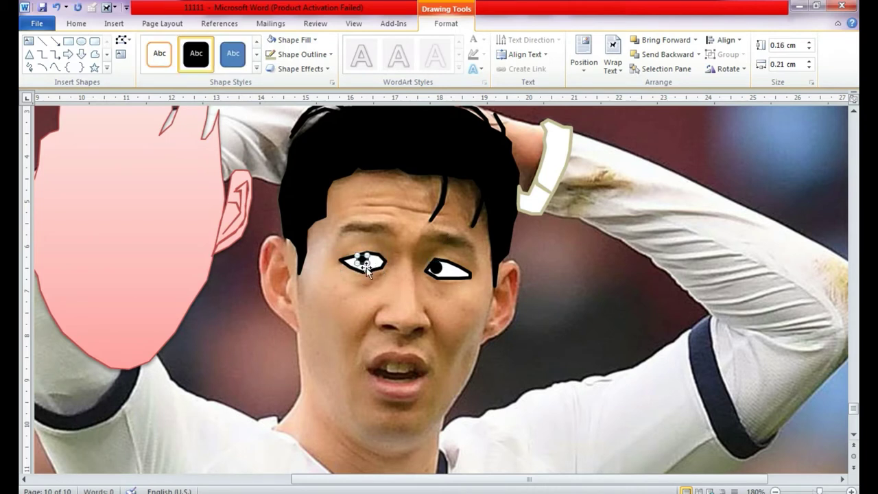
left_click(395, 187)
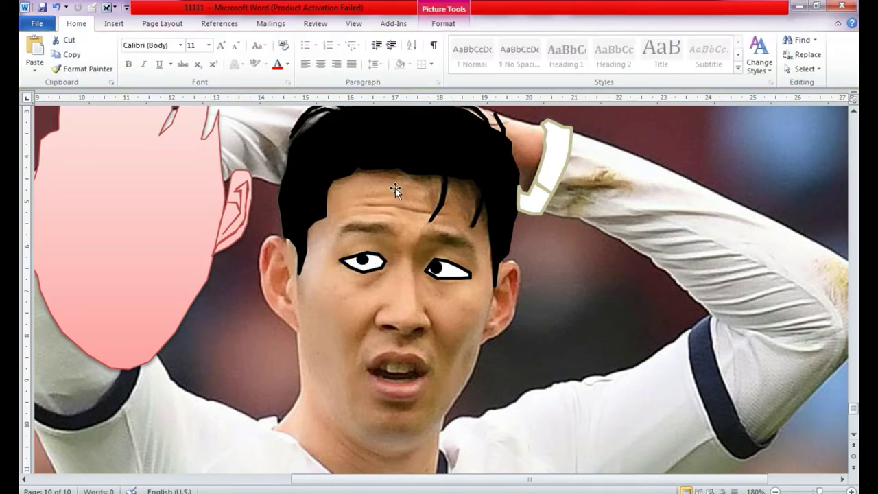
Step: Trace the two eyebrows and make them black
mouse_move(396, 233)
left_mouse_down()
mouse_move(351, 221)
mouse_move(419, 237)
left_mouse_up()
left_click(195, 53)
left_click(94, 55)
left_click(195, 53)
left_click(95, 55)
Step: Trace the nose and make it pink
left_click_drag(418, 237, 414, 238)
left_click(256, 68)
left_click(233, 103)
left_click(43, 41)
Step: Draw and restyle short lines beside the mouth and near its corner
left_click_drag(373, 322, 356, 355)
left_click(256, 68)
left_click(235, 59)
left_click(42, 40)
left_click_drag(432, 347, 449, 352)
left_click(95, 54)
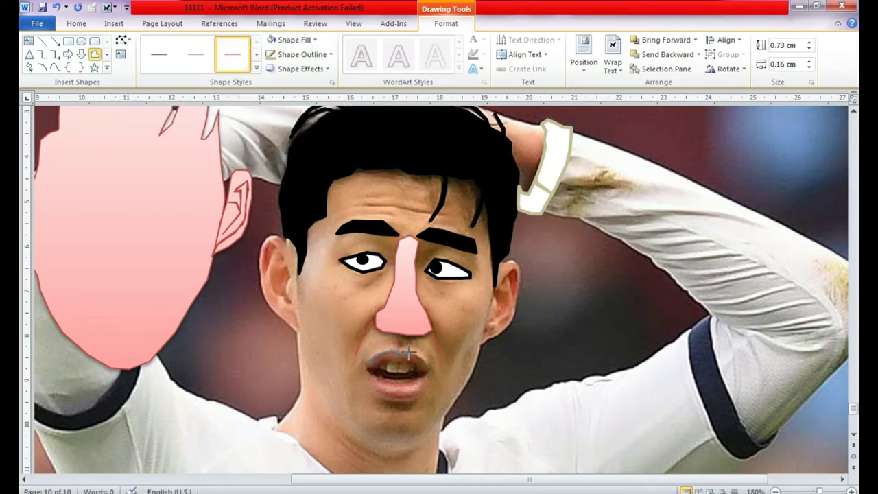
Step: Add a red upper lip and a pink lower lip
left_click(375, 370)
left_click(256, 67)
left_click(231, 237)
left_click(96, 55)
left_click_drag(365, 374, 431, 381)
left_click(364, 374)
left_click(256, 68)
left_click(233, 103)
left_click(95, 54)
scroll(508, 290, "up", 10)
Step: Trace the teeth with a white fill, then draw the dark mouth interior
left_click(504, 299)
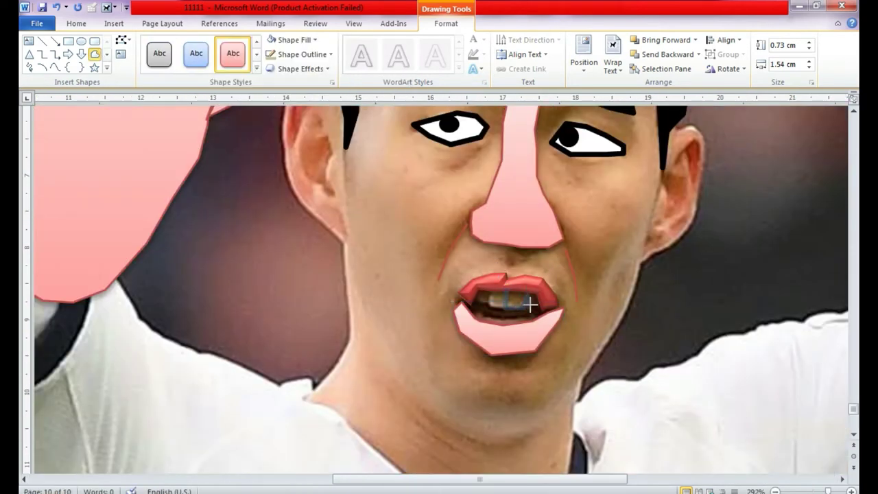
left_click(477, 301)
left_click(159, 53)
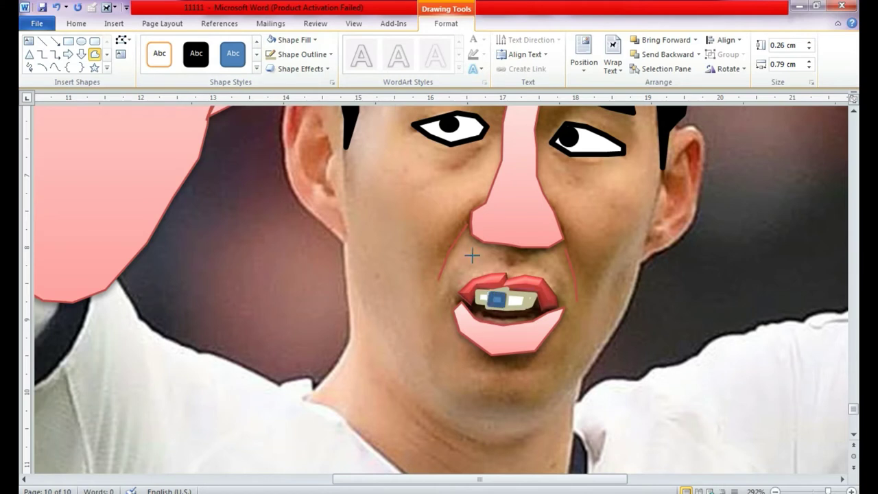
left_click(294, 40)
left_click(356, 187)
left_click(95, 55)
double_click(458, 326)
scroll(525, 343, "down", 10)
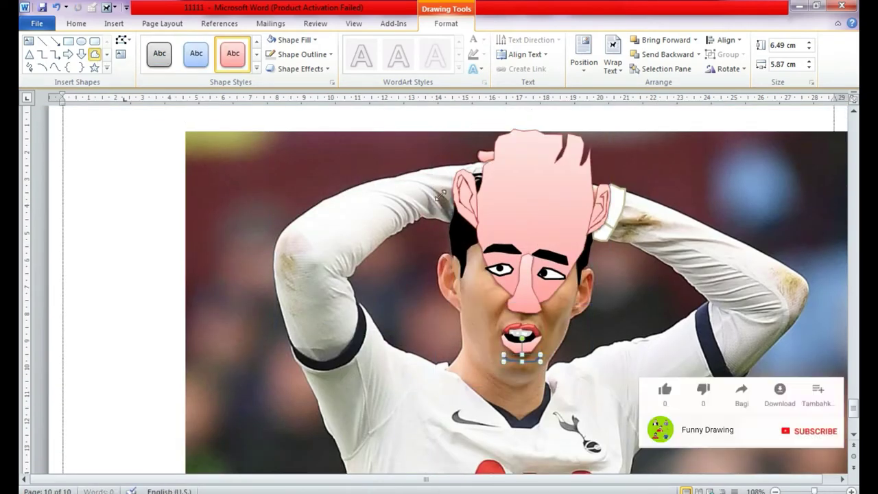
Step: Restyle the chin arc as a line and nudge the pink face shape into place
left_click(256, 68)
left_click(244, 55)
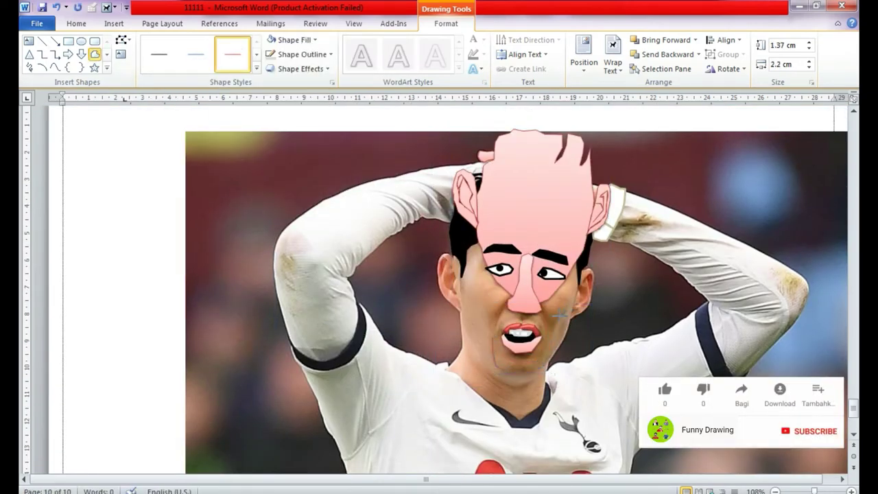
left_click_drag(483, 299, 497, 296)
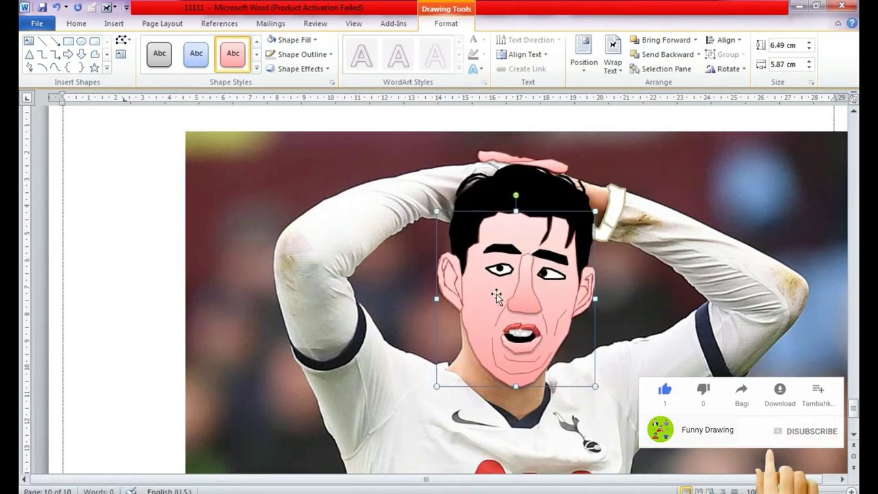
left_click(632, 301)
Step: Trace a freeform neck shape under the chin
scroll(632, 300, "down", 2)
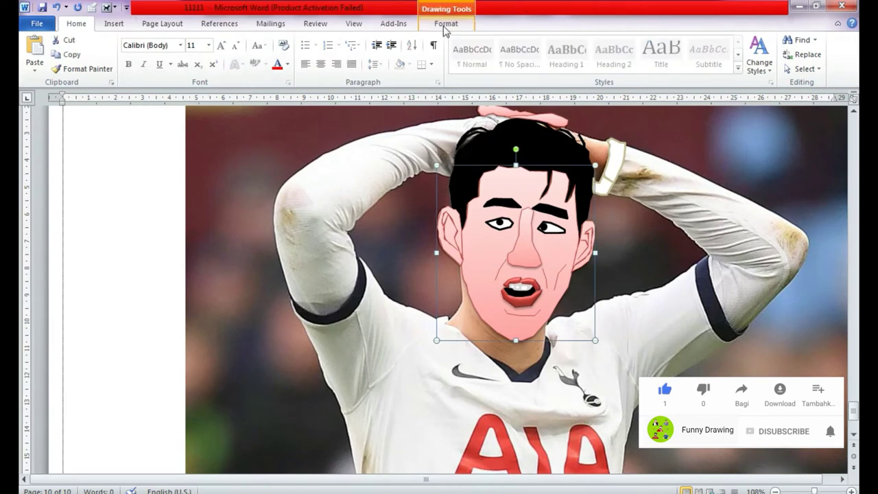
left_click(446, 23)
left_click(94, 54)
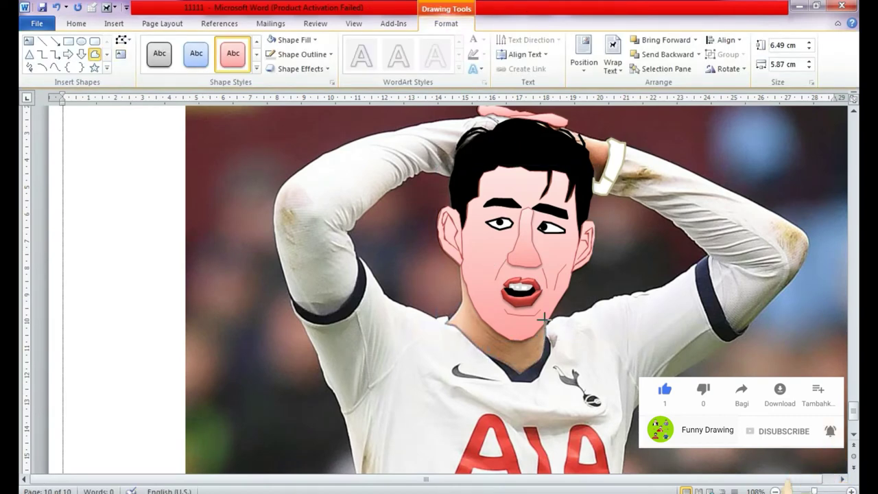
left_click_drag(460, 262, 461, 266)
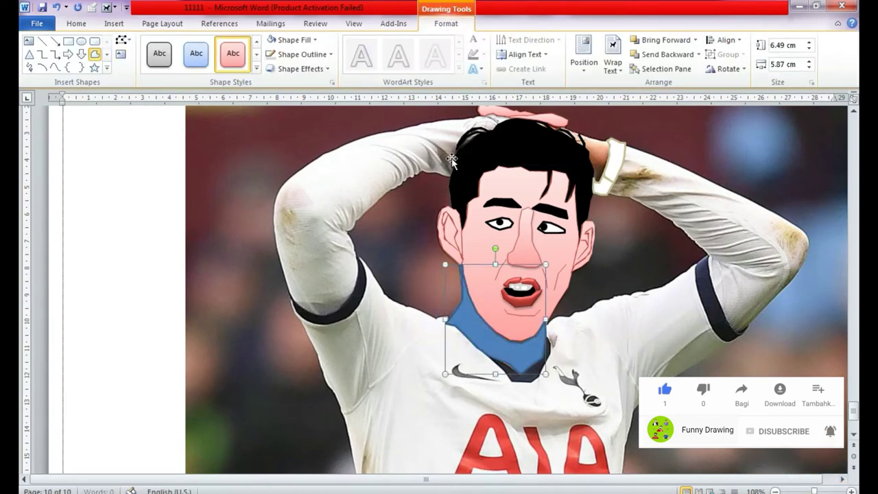
left_click(232, 53)
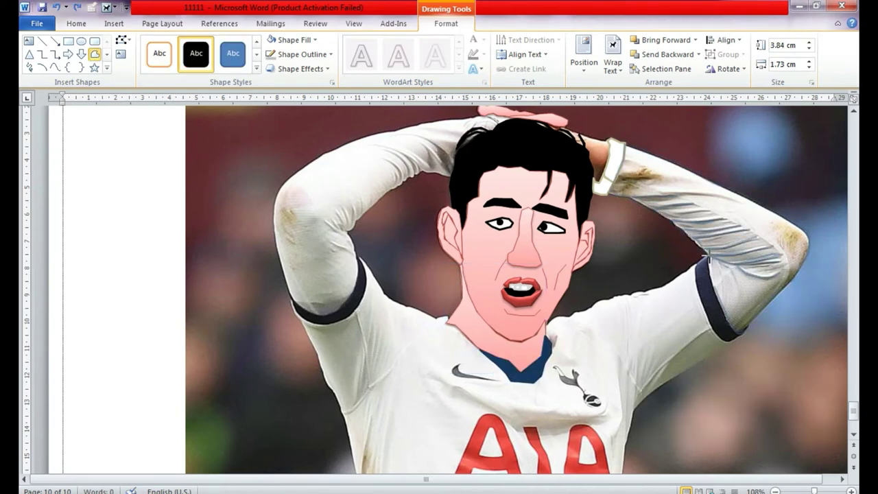
Step: Close the right sleeve outline, fill the right cuff navy blue, and trace the left cuff
double_click(713, 285)
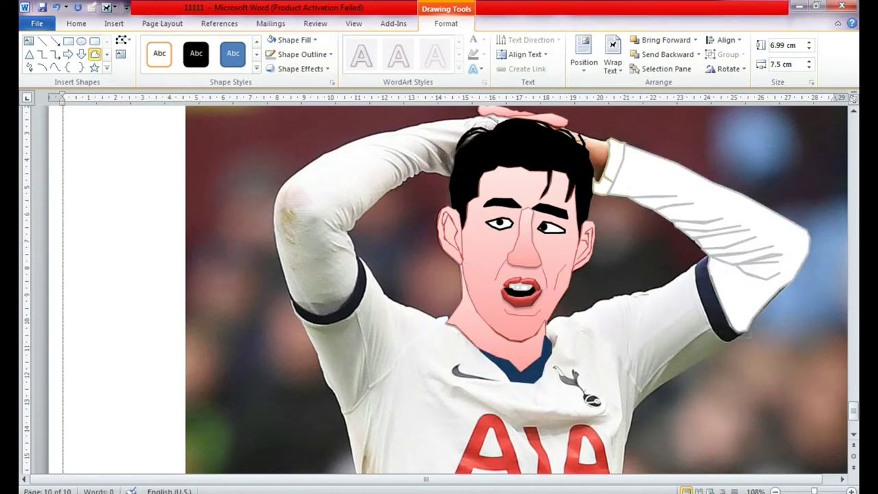
double_click(708, 255)
left_click(295, 40)
left_click(306, 107)
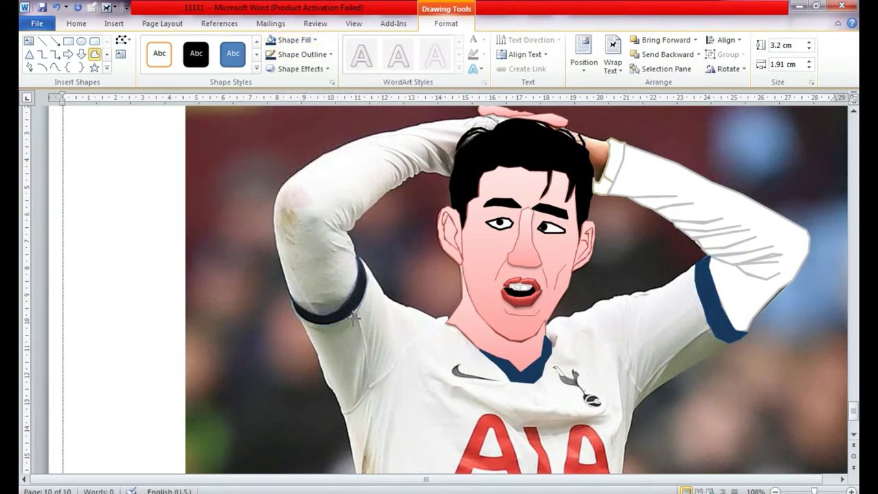
left_click(357, 255)
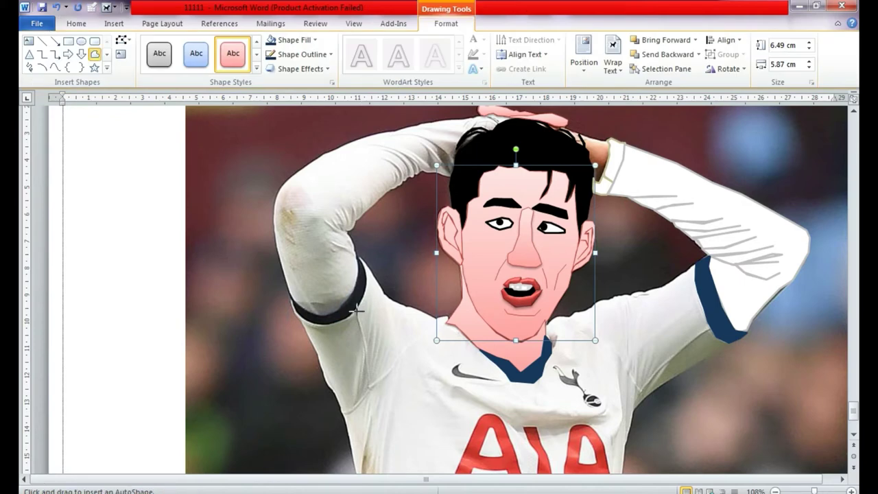
left_click(293, 301)
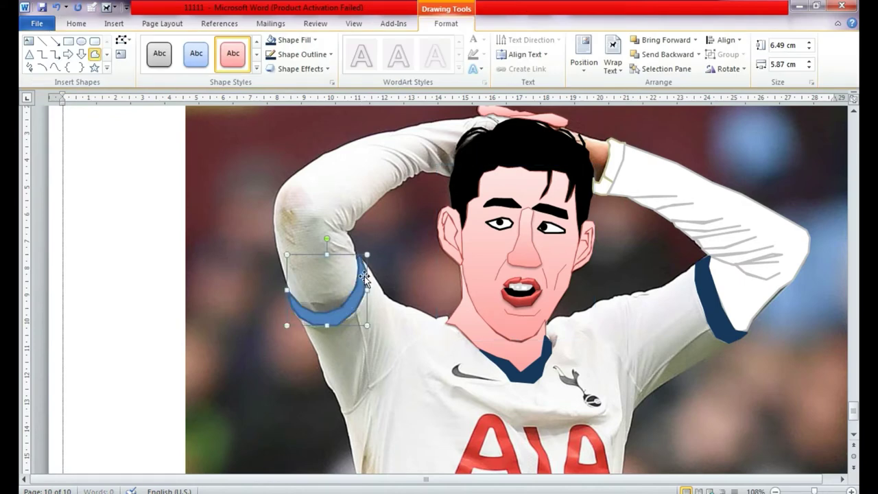
scroll(447, 255, "down", 3)
left_click(362, 157)
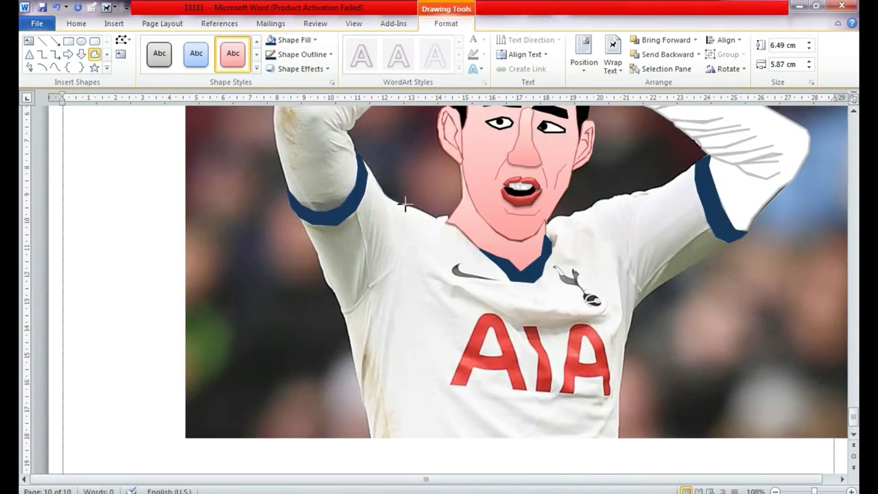
Step: Trace the left shoulder down the armpit and fill it white
left_click(403, 242)
left_click(364, 288)
left_click(373, 196)
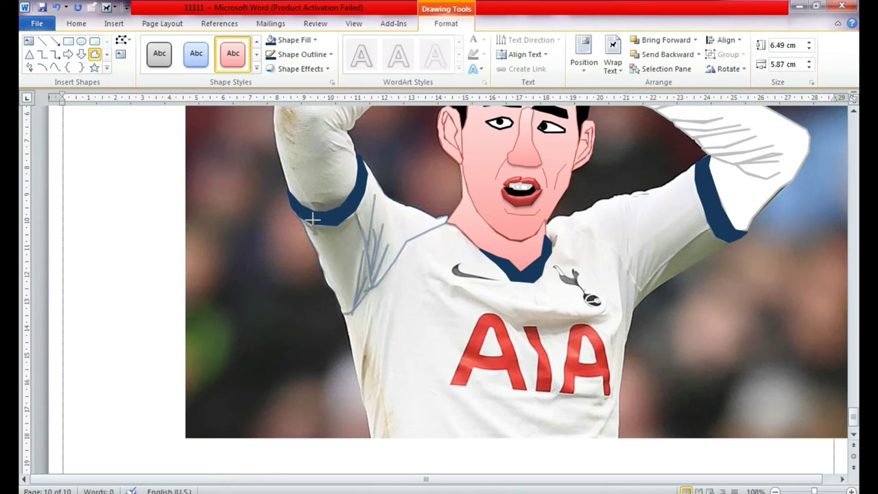
left_click(365, 175)
left_click(290, 39)
left_click(276, 73)
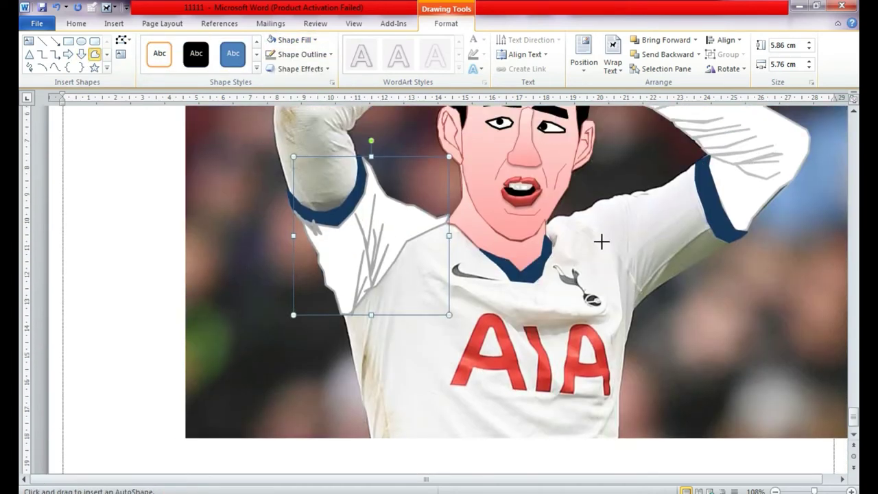
Step: Trace the right shoulder with a fold line down the sleeve
left_click(548, 218)
left_click(579, 219)
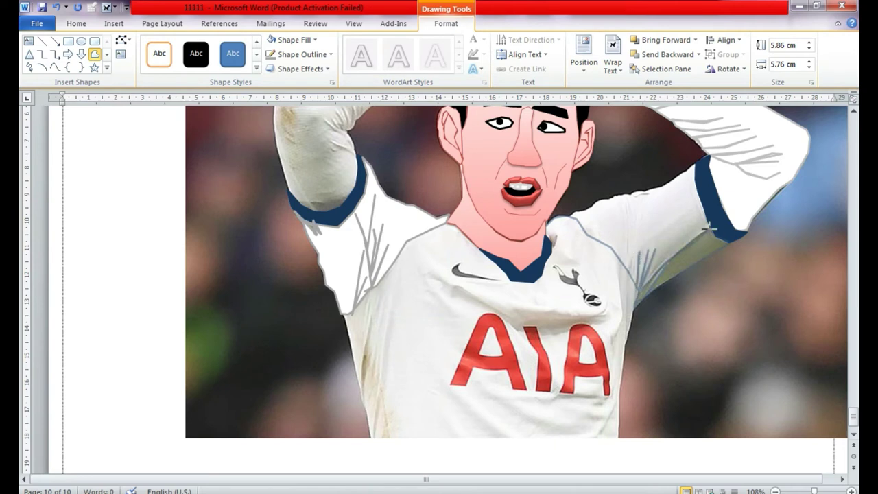
left_click_drag(629, 196, 633, 225)
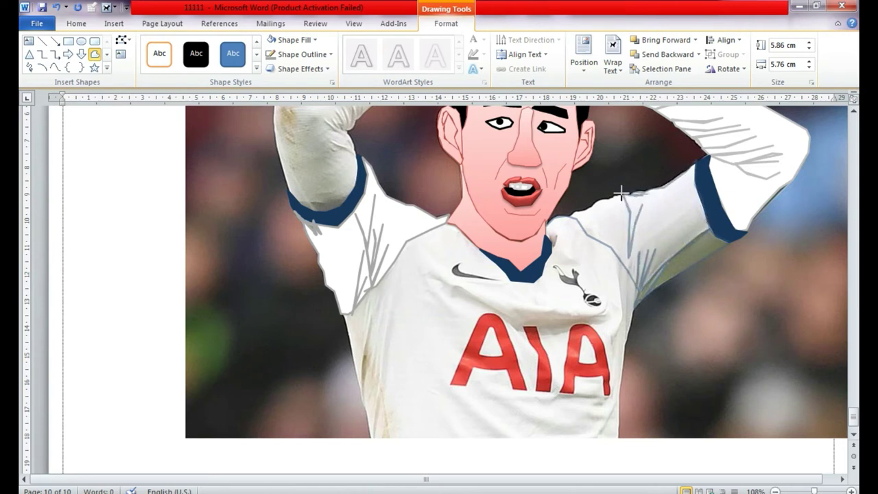
left_click(548, 220)
scroll(548, 223, "down", 1)
scroll(497, 226, "up", 10, "ctrl")
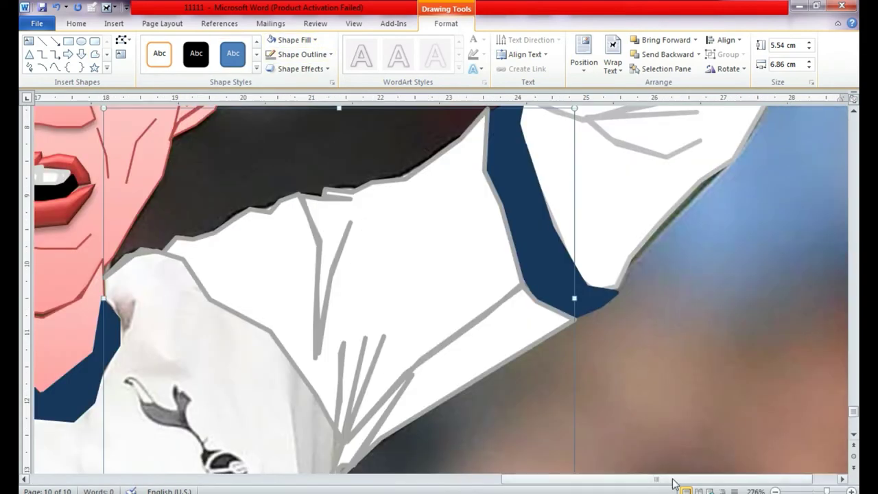
Step: Trace the shirt torso's edges, bottom and fold lines as one freeform closed at the left shoulder
scroll(498, 227, "down", 3)
scroll(497, 227, "down", 2, "ctrl")
scroll(498, 227, "down", 4, "ctrl")
left_click(95, 53)
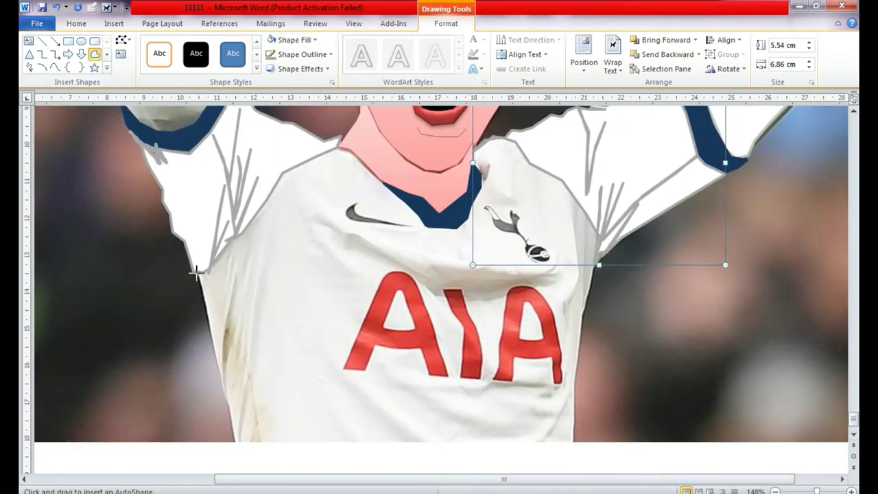
left_click_drag(219, 371, 220, 366)
mouse_move(234, 442)
left_mouse_down()
mouse_move(231, 340)
mouse_move(245, 368)
mouse_move(237, 441)
left_mouse_up()
mouse_move(554, 438)
left_mouse_down()
mouse_move(391, 407)
mouse_move(542, 439)
mouse_move(593, 272)
left_mouse_up()
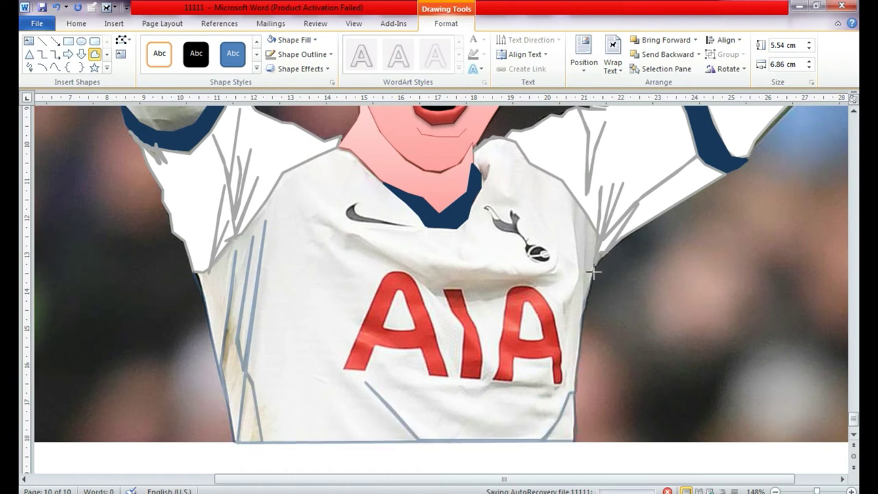
mouse_move(596, 236)
left_mouse_down()
mouse_move(567, 298)
mouse_move(482, 274)
mouse_move(362, 270)
mouse_move(442, 309)
mouse_move(536, 379)
left_mouse_up()
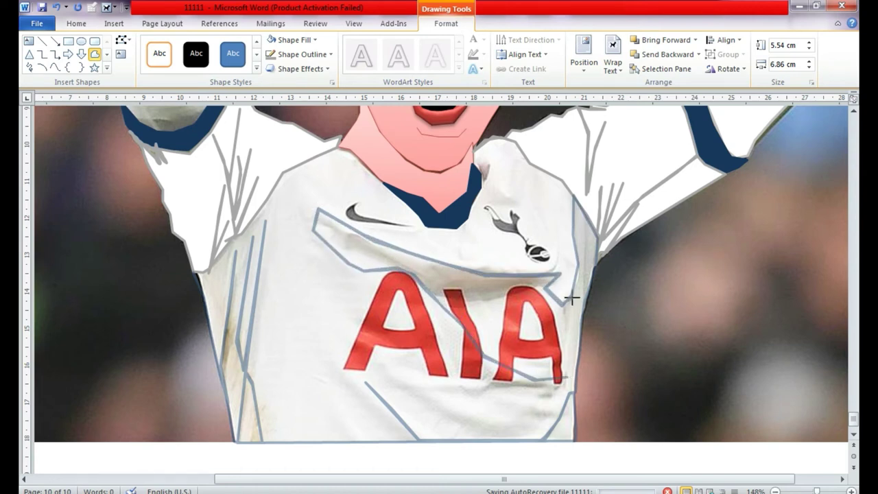
mouse_move(572, 194)
left_mouse_down()
mouse_move(519, 143)
mouse_move(488, 168)
left_mouse_up()
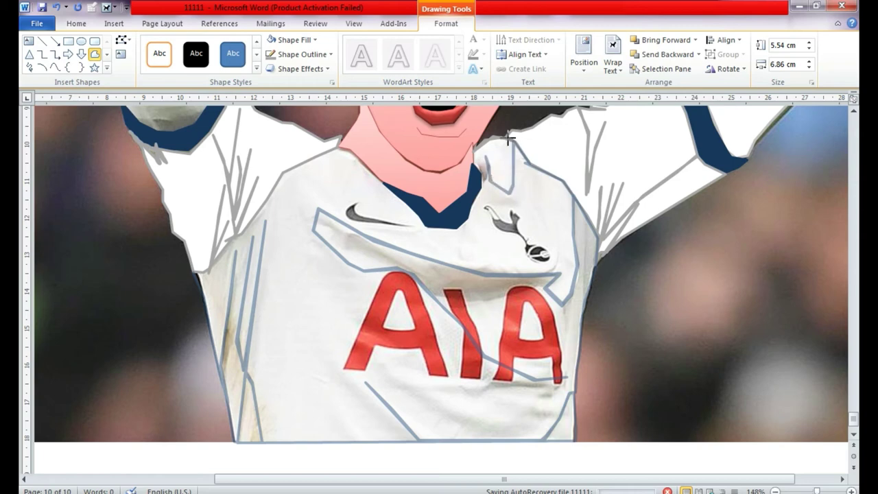
mouse_move(434, 226)
left_mouse_down()
mouse_move(340, 141)
mouse_move(303, 157)
mouse_move(194, 275)
left_mouse_up()
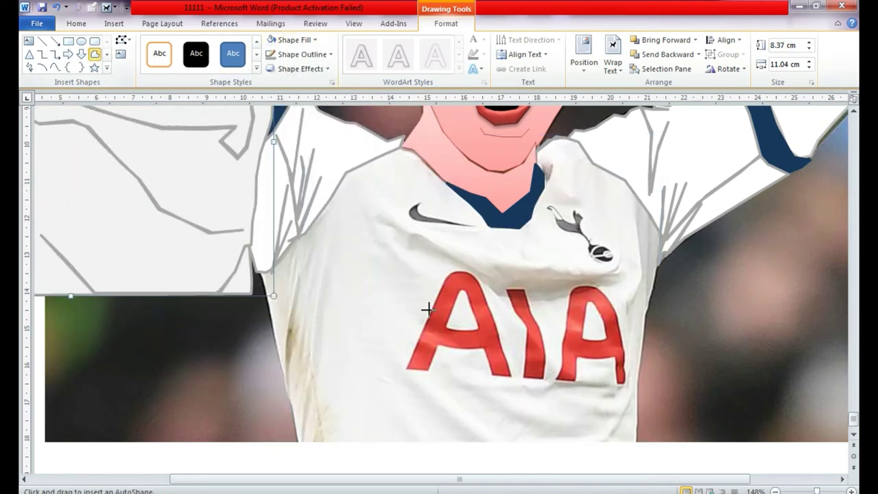
left_click(457, 268)
left_click(95, 55)
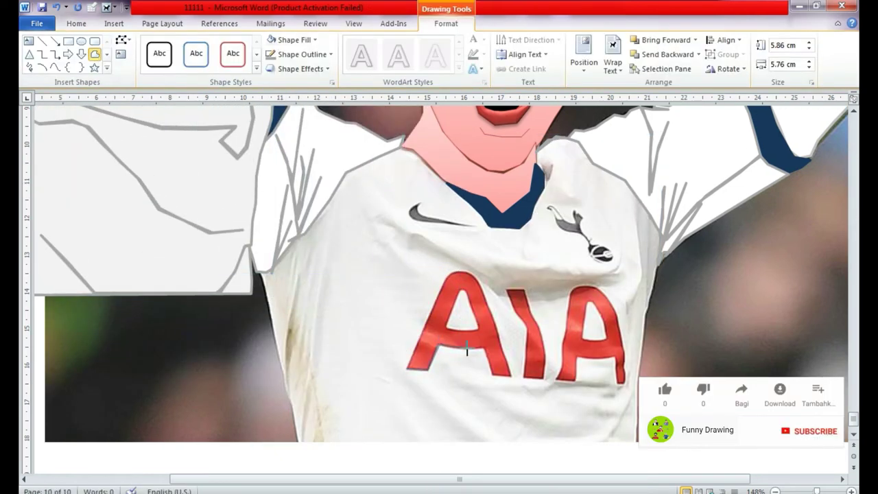
Step: Trace the left A of AIA and give it a red fill with a tan outline
left_click_drag(453, 269, 408, 370)
left_click(301, 54)
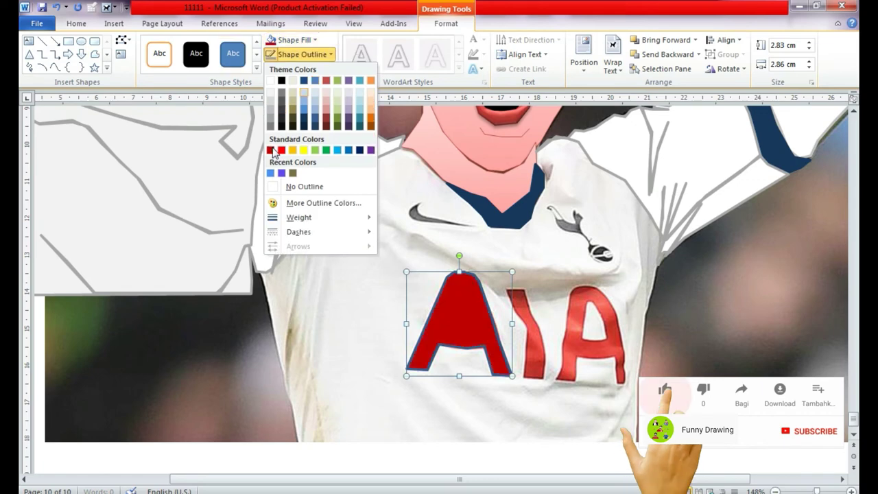
left_click(304, 186)
left_click(302, 54)
left_click(281, 78)
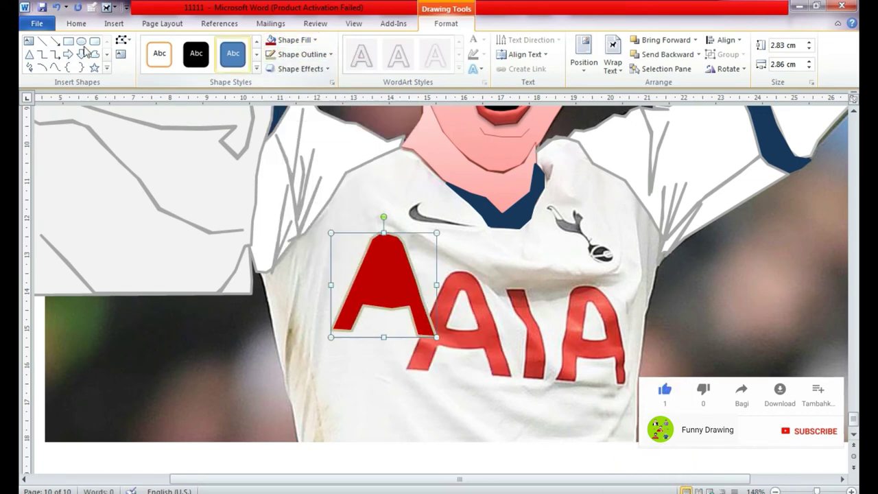
Step: Trace the triangle inside the A, restyle it, and move the red A onto the left letter
left_click(94, 54)
left_click(444, 328)
left_click(478, 329)
left_click(461, 286)
left_click(444, 328)
left_click(290, 39)
left_click(302, 54)
mouse_move(368, 281)
left_mouse_down()
mouse_move(470, 343)
mouse_move(445, 319)
left_mouse_up()
Step: Trace the I of AIA and fill it red without an outline
left_click(95, 54)
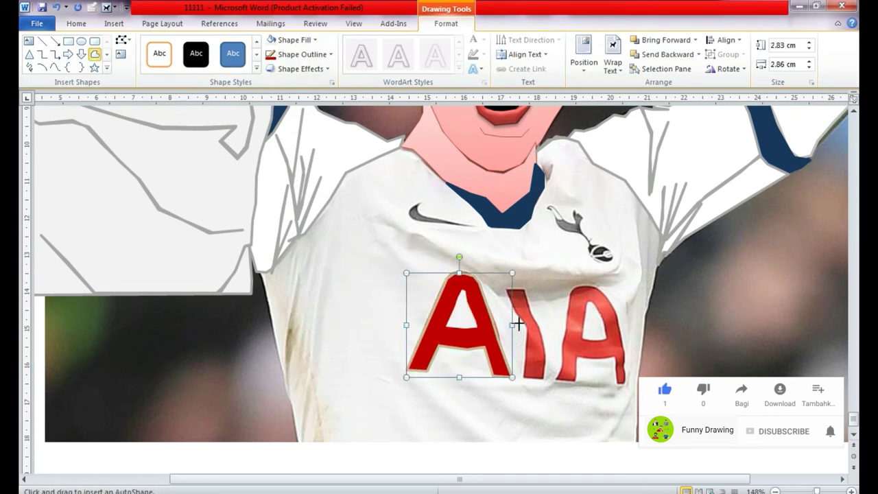
left_click(294, 39)
left_click(330, 55)
left_click(304, 185)
Step: Trace the right A of AIA and restyle it with a red fill
left_click(95, 54)
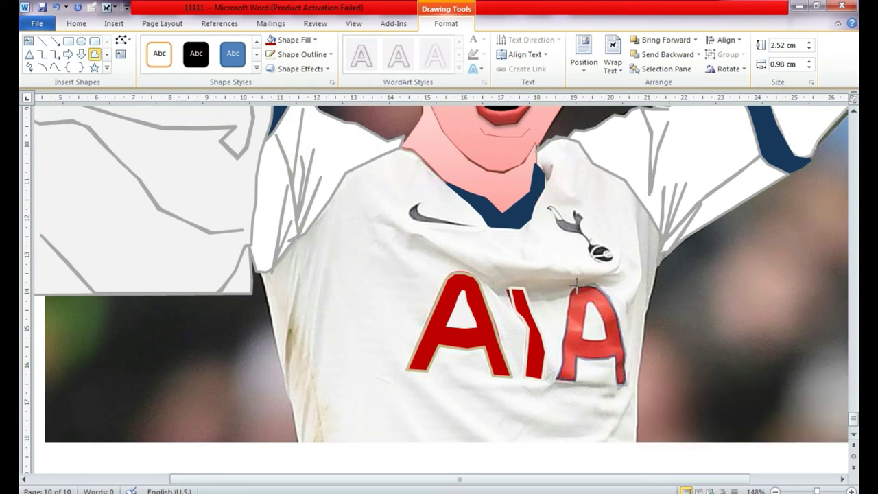
left_click(566, 322)
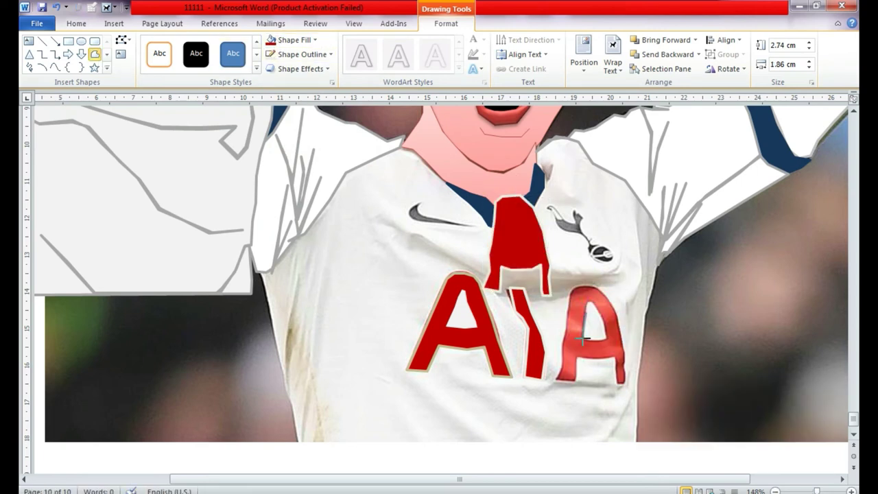
left_click(586, 312)
left_click(330, 54)
left_click(304, 184)
left_click(293, 39)
left_click(281, 133)
scroll(836, 418, "up", 10)
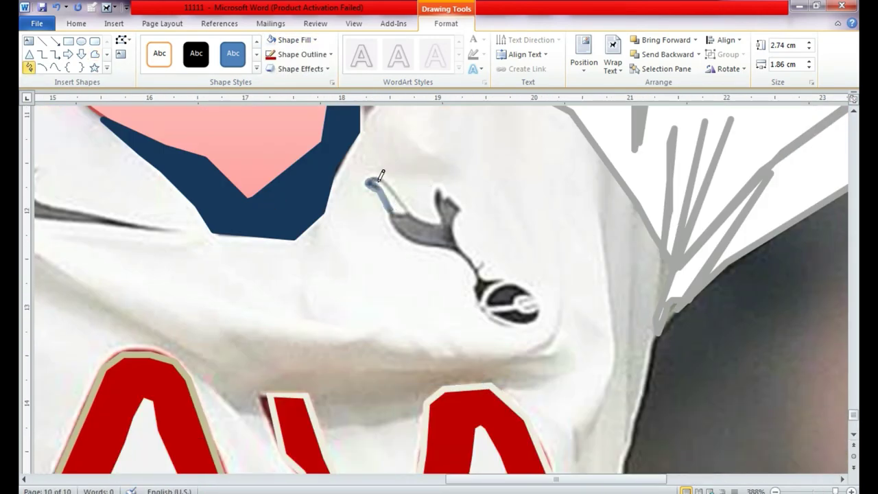
Step: Finish the cockerel badge shape, fill it dark navy, and make its small ball white
double_click(406, 200)
left_click(257, 68)
left_click(294, 39)
left_click(304, 103)
left_click(293, 39)
left_click(292, 66)
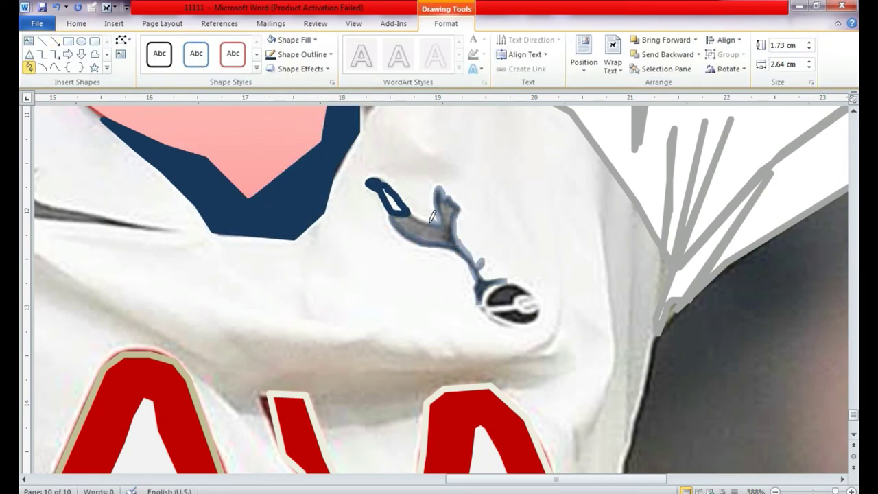
left_click(389, 210)
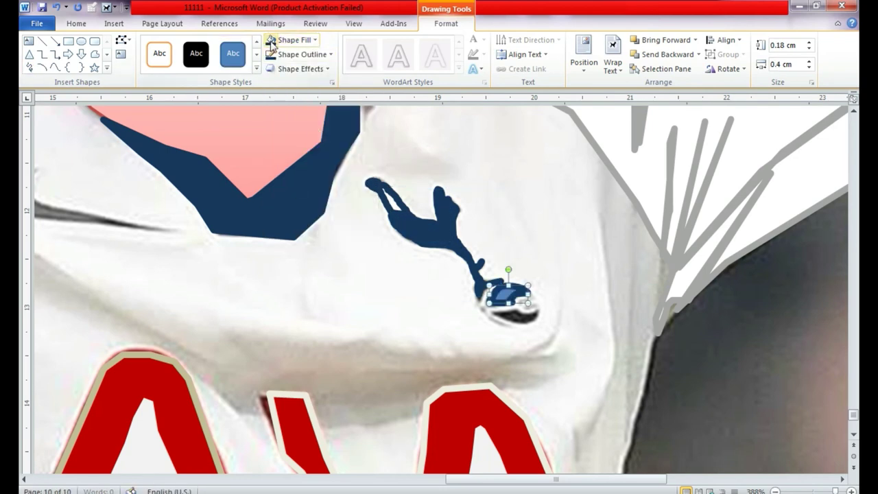
Step: Trace the Nike swoosh on the chest as a new freeform
left_click(28, 68)
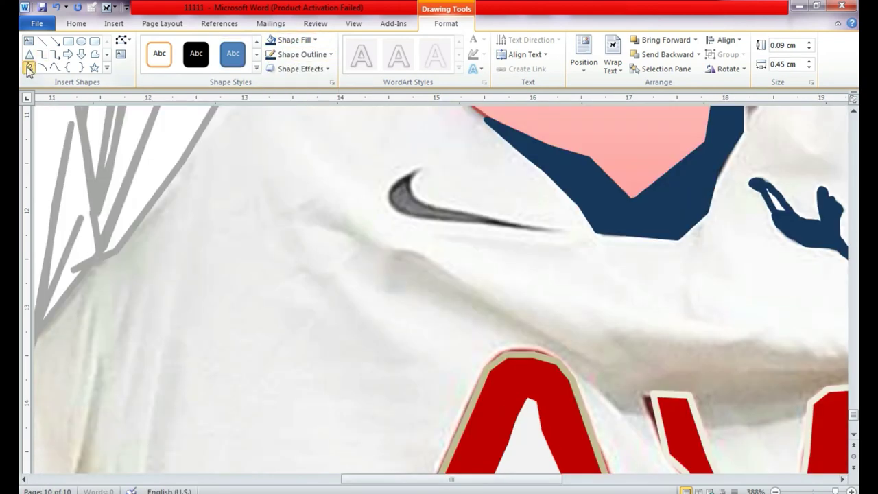
left_click(412, 173)
scroll(632, 400, "down", 10)
scroll(813, 370, "up", 2)
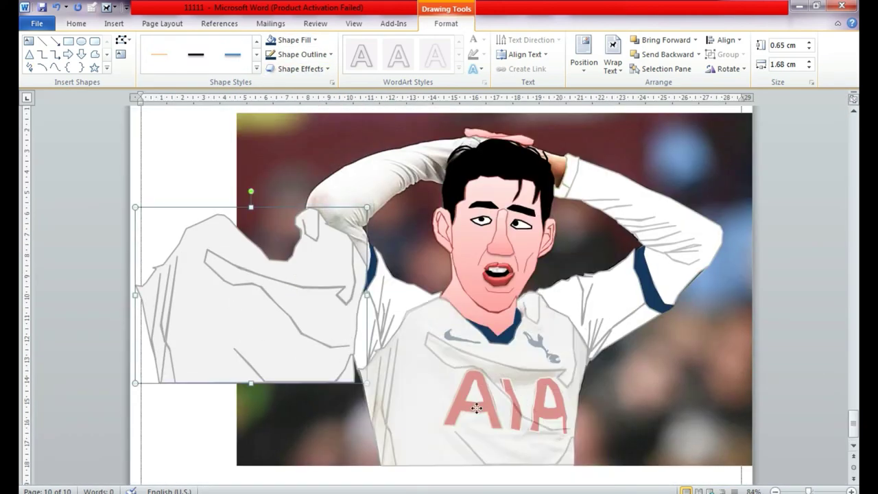
Step: Select the traced shirt torso shape to position it over the figure
left_click(476, 407)
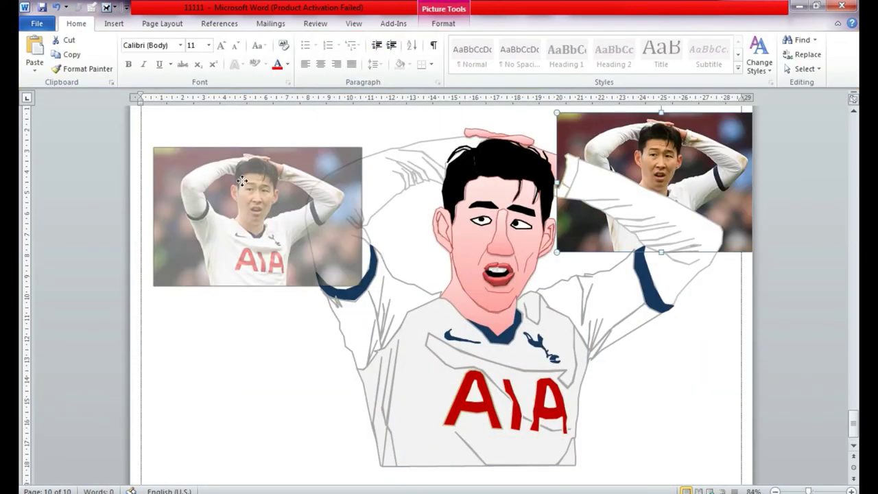